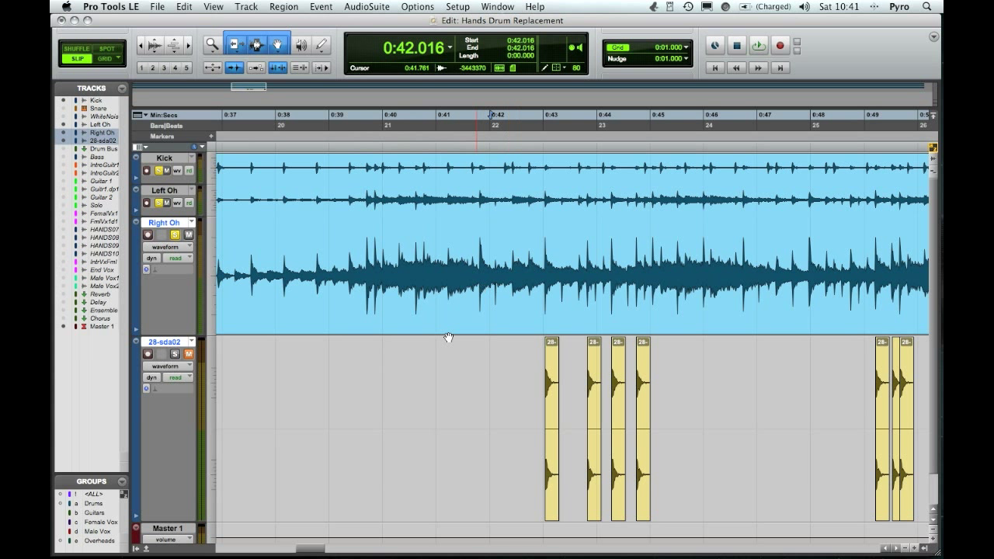
Select only the 28-sda02 track to show its snare regions beneath the overheads.
click(174, 343)
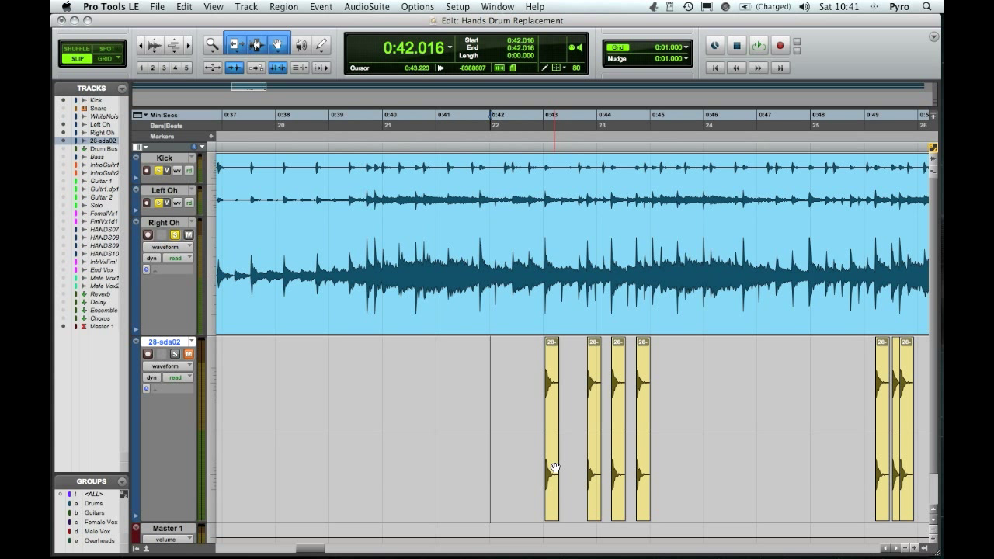
Select the first snare sample region, then set the edit point at the 0:39.381 transient and audition it.
click(552, 509)
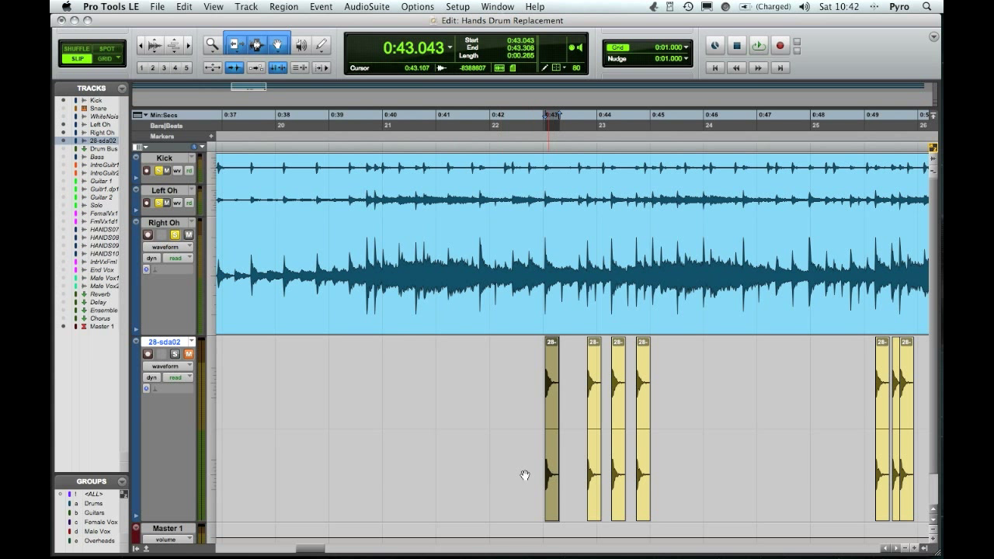
click(557, 487)
click(320, 236)
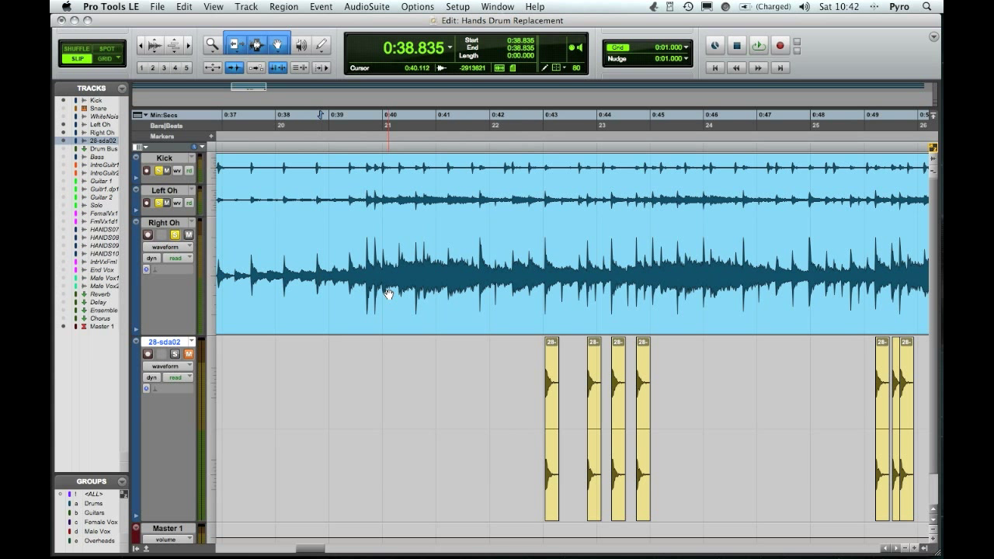
key(space)
key(space)
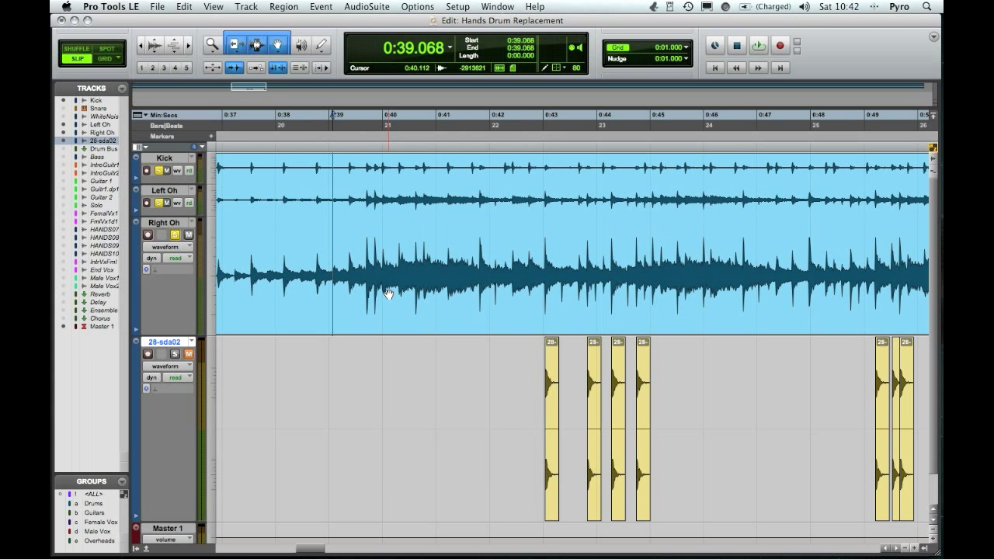
key(space)
key(space)
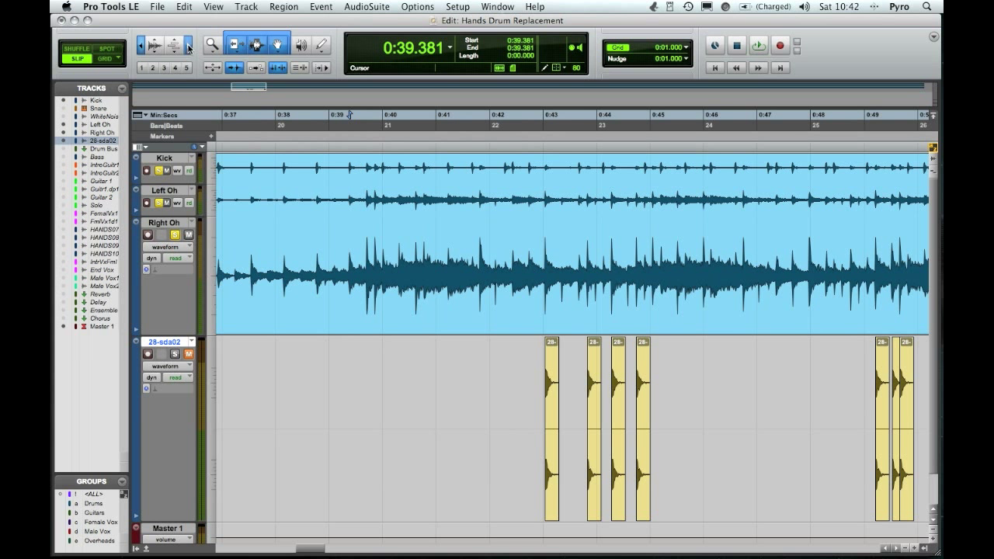
click(189, 46)
Paste the snare sample at the overhead transients at 0:39.708 and 0:39.853.
scroll(480, 284, right, 1)
scroll(480, 284, right, 3)
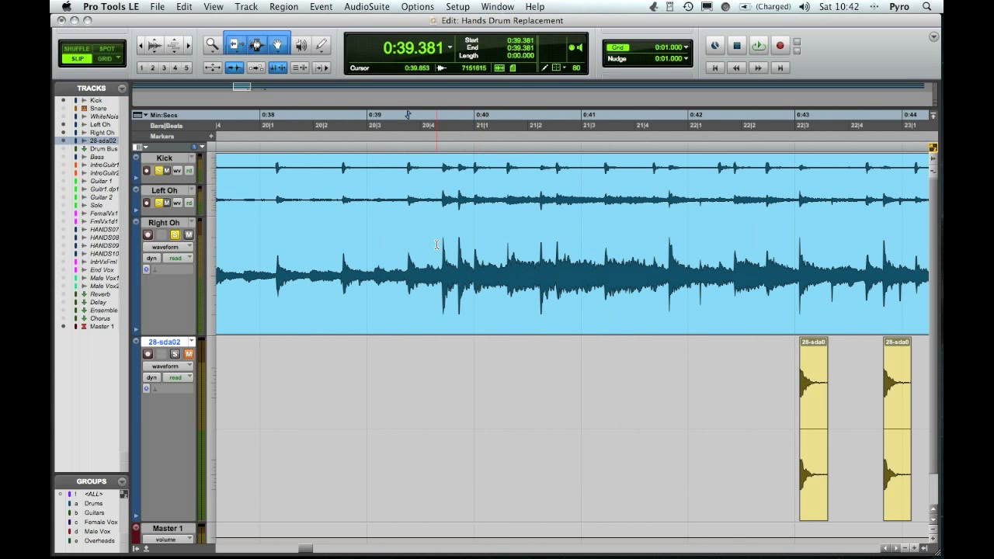
drag(437, 245, 467, 246)
click(416, 246)
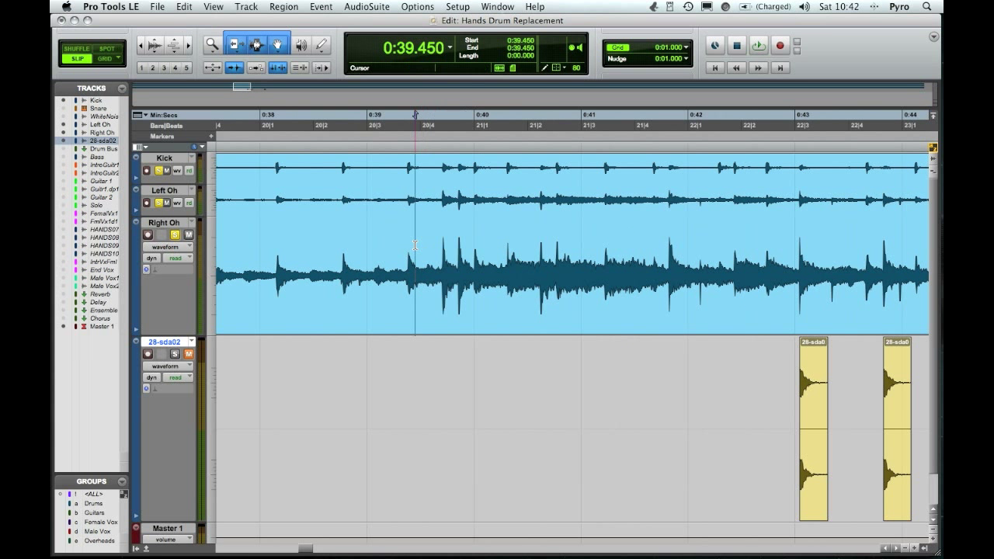
key(Tab)
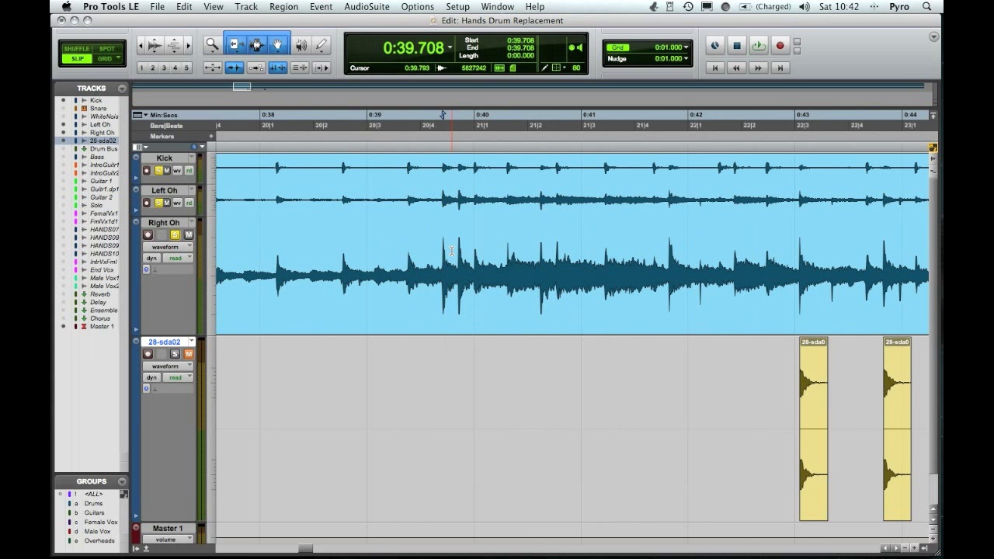
key(super+v)
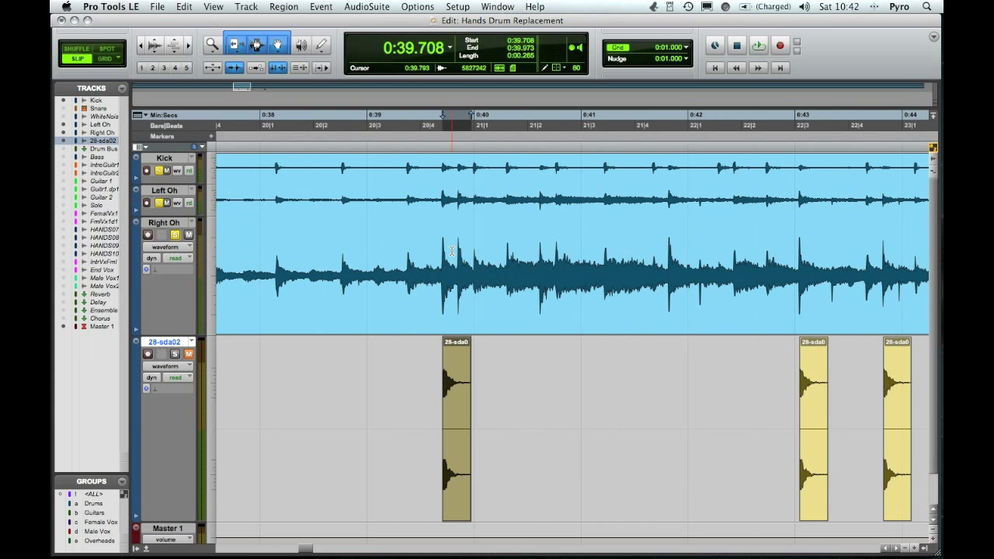
key(Left)
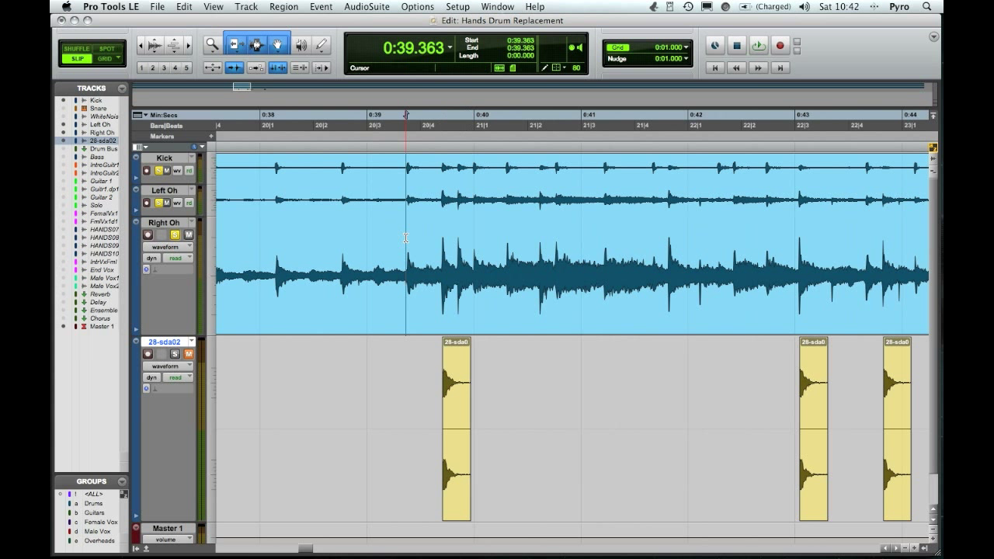
key(Tab)
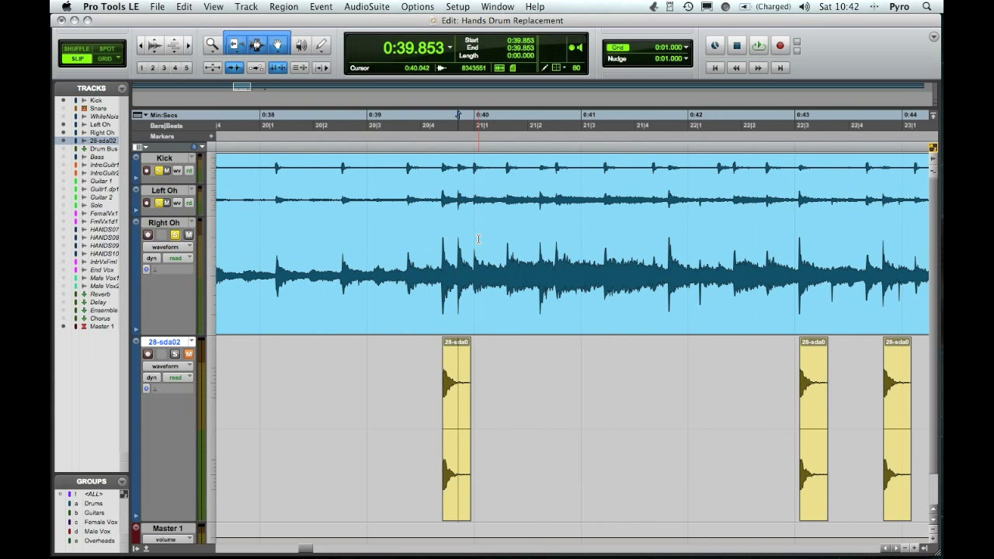
key(super+v)
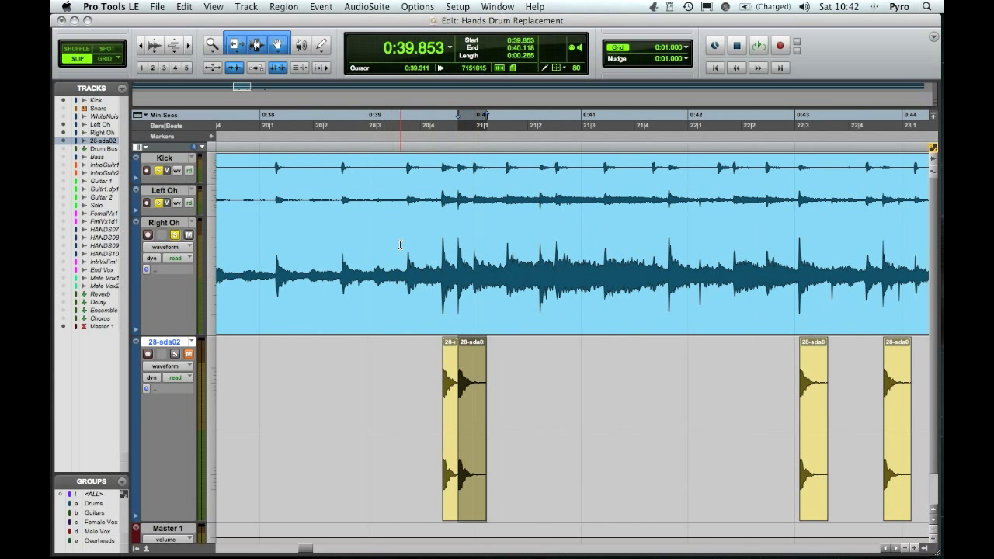
Zoom in on the 0:39.708 transient to check the pasted region's alignment.
click(407, 241)
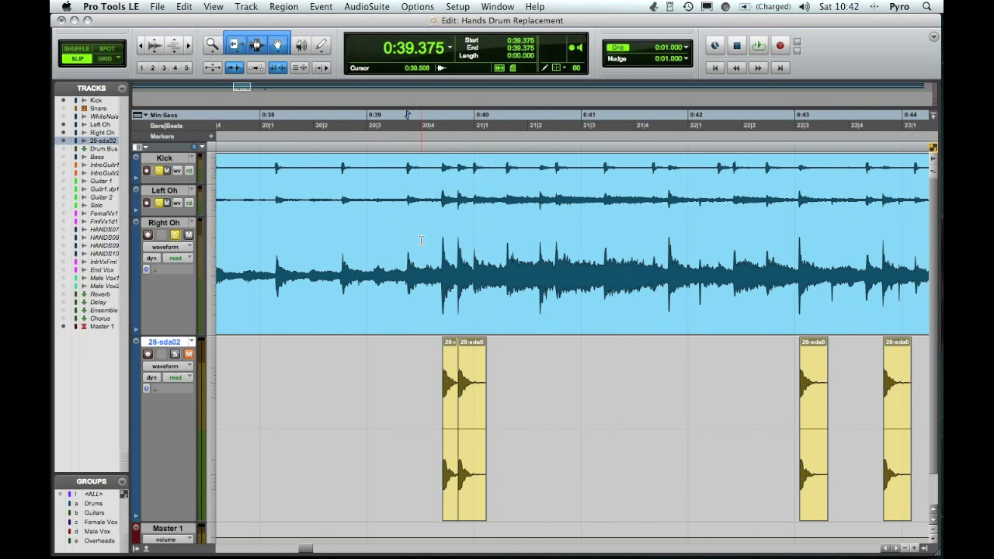
key(Tab)
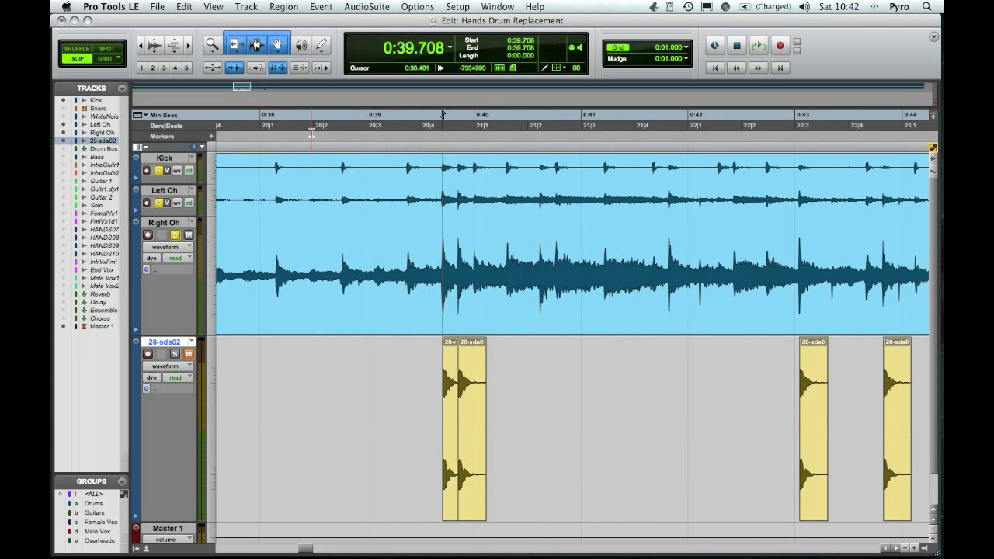
click(188, 46)
click(188, 46)
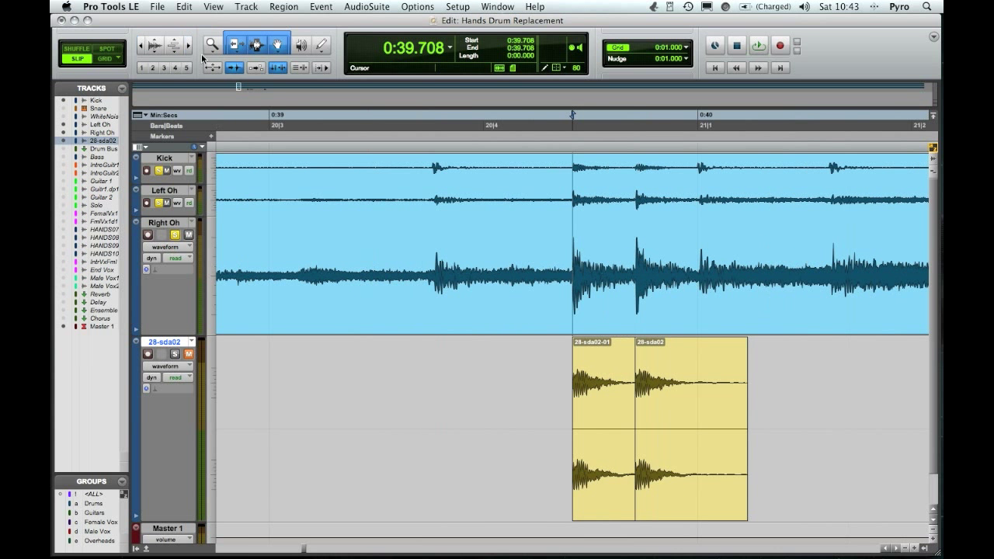
click(572, 401)
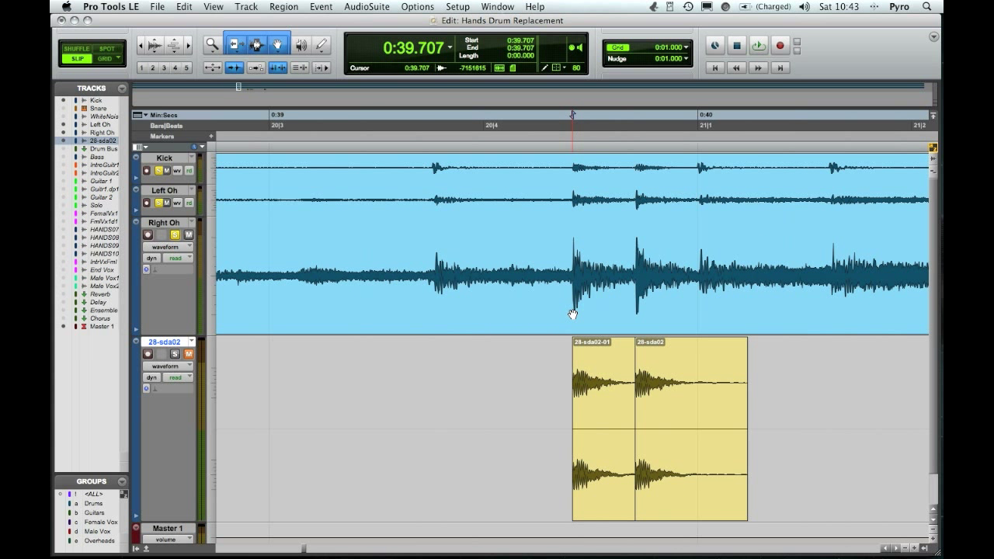
click(532, 251)
key(Tab)
scroll(571, 316, right, 8)
Solo 28-sda02 and play from 0:42.620 to hear the snare samples.
scroll(422, 231, left, 4)
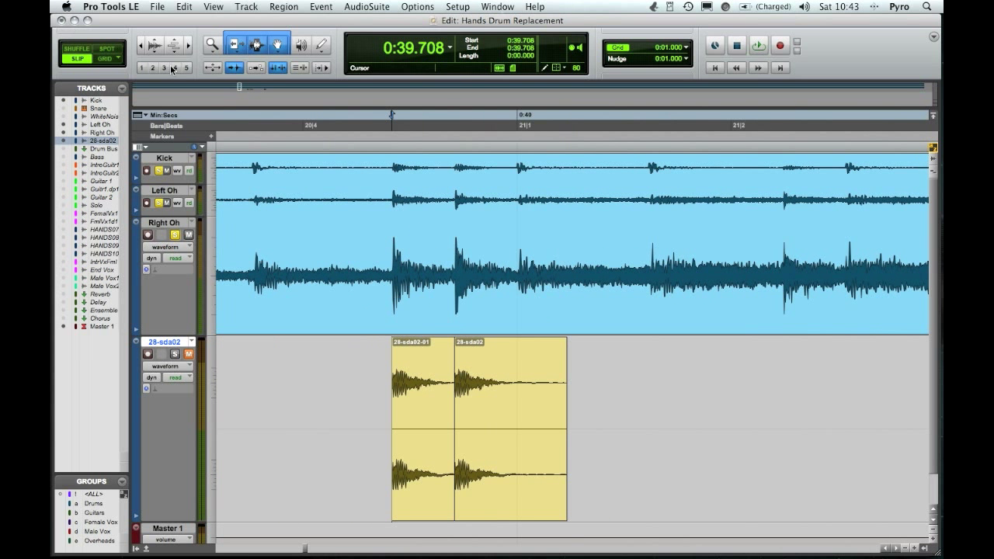
click(141, 45)
click(142, 45)
scroll(466, 333, right, 10)
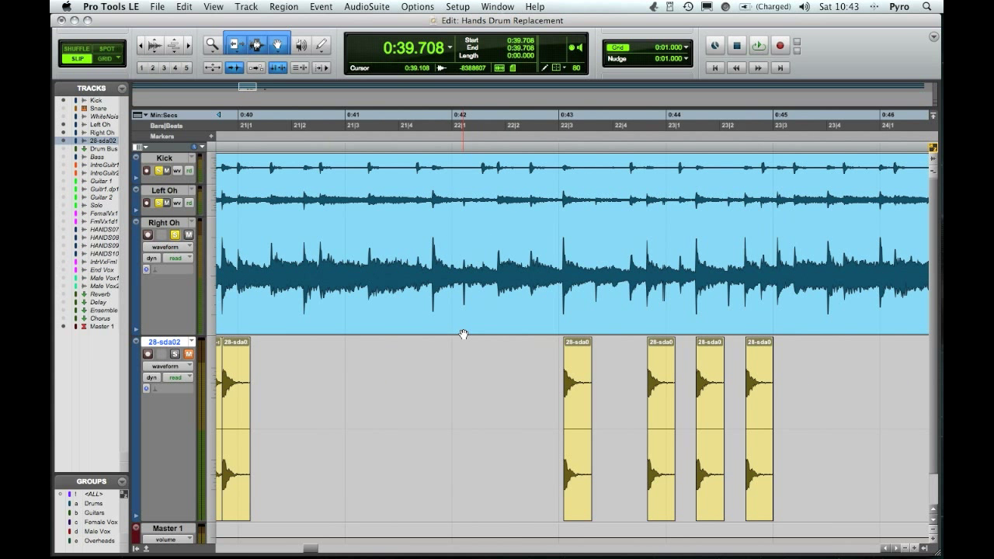
click(532, 240)
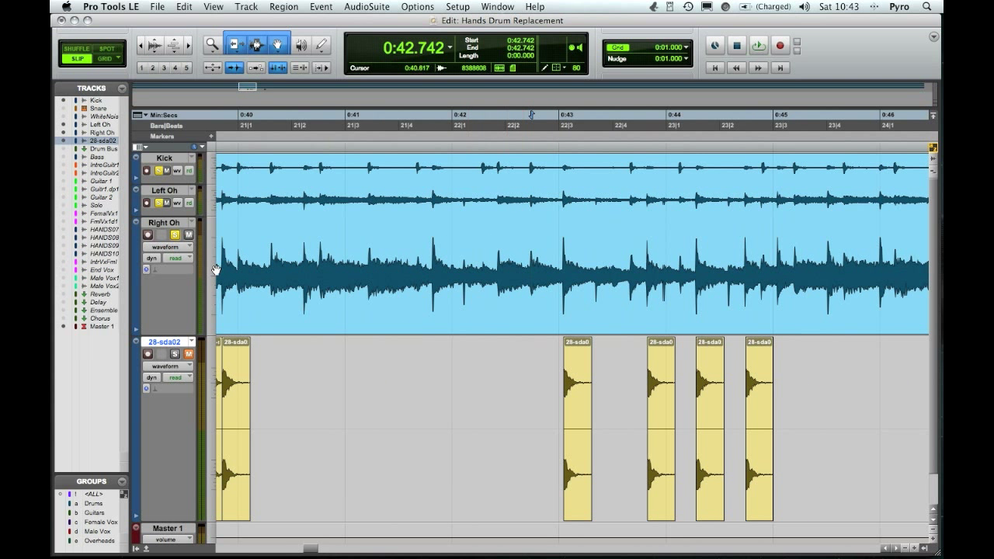
click(175, 354)
click(518, 370)
key(space)
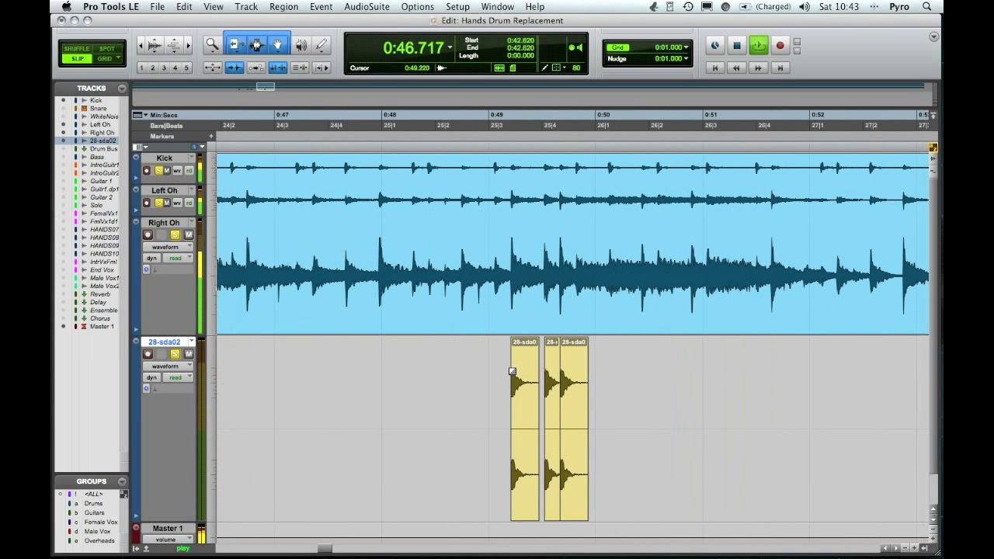
key(space)
Play a selected snare passage around 0:42.6 to verify alignment, then deselect and unsolo 28-sda02.
scroll(511, 371, left, 5)
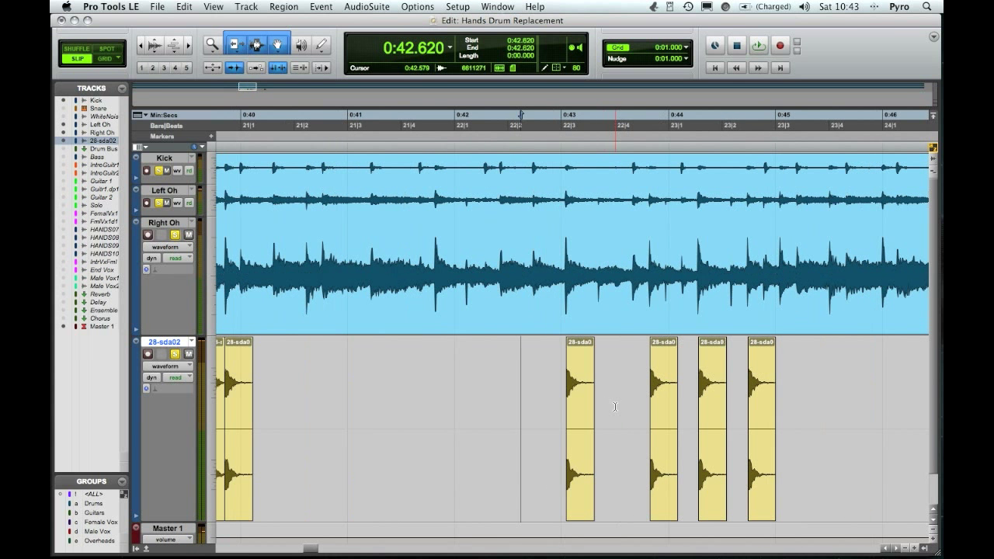
drag(499, 366, 866, 372)
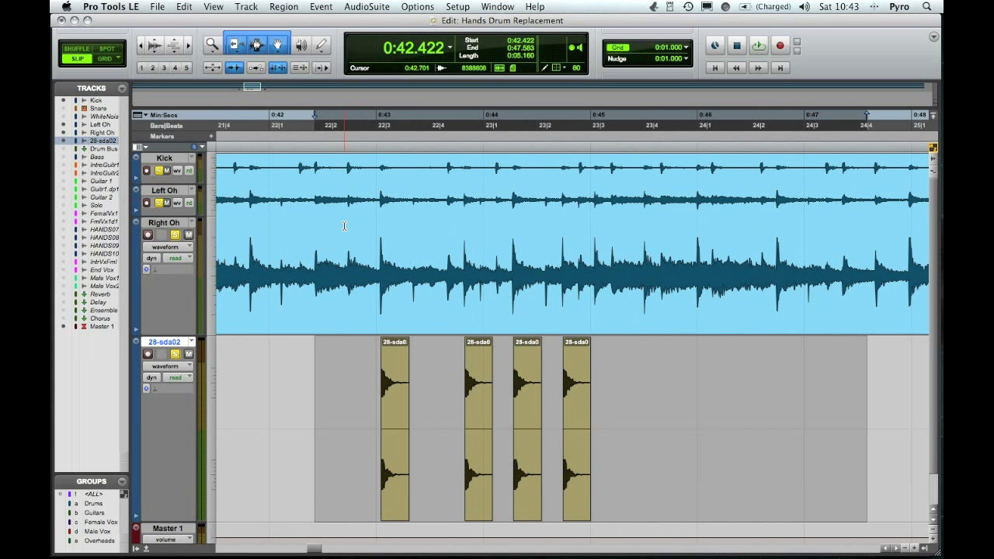
key(space)
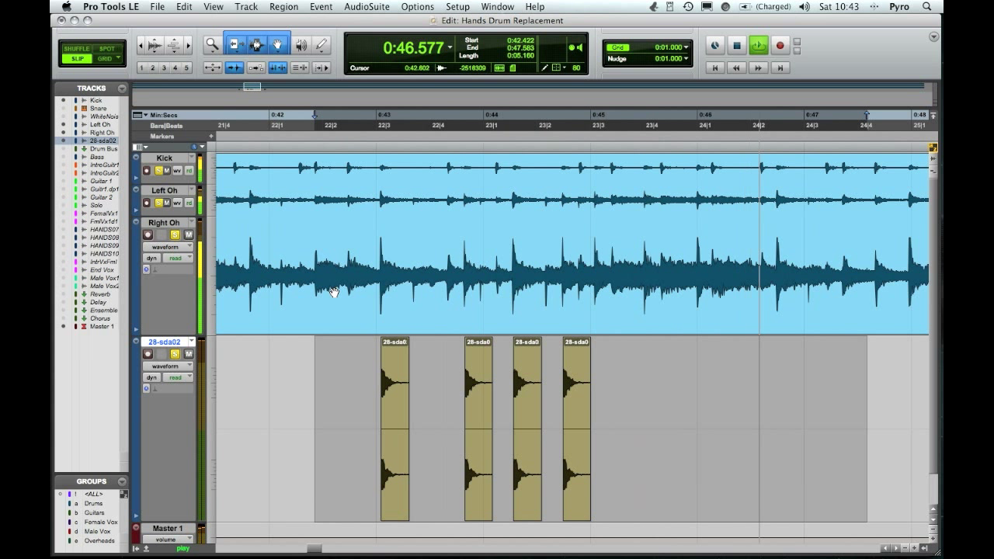
key(space)
click(368, 365)
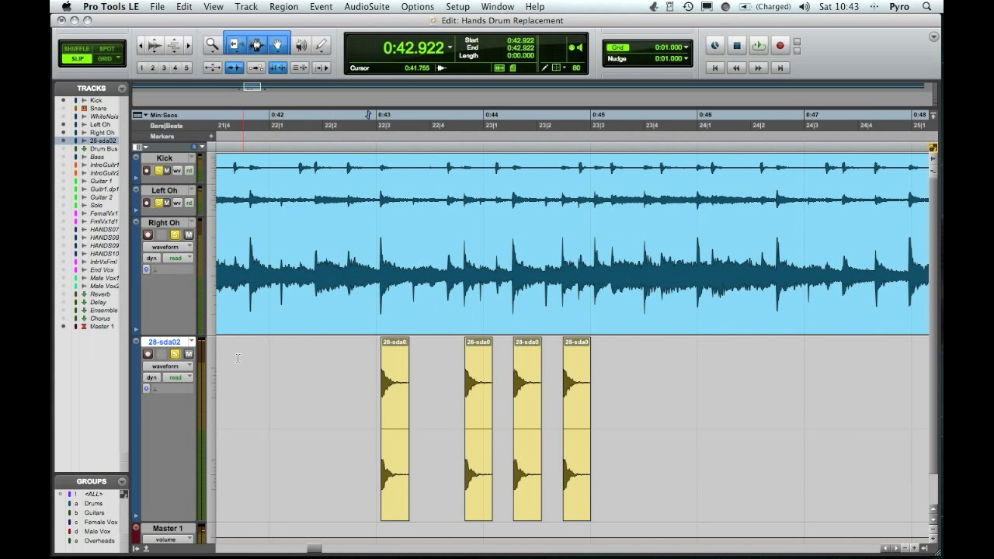
click(176, 355)
Hide the 28-sda02 sample track from its track options menu.
click(139, 345)
click(139, 346)
click(139, 346)
click(193, 346)
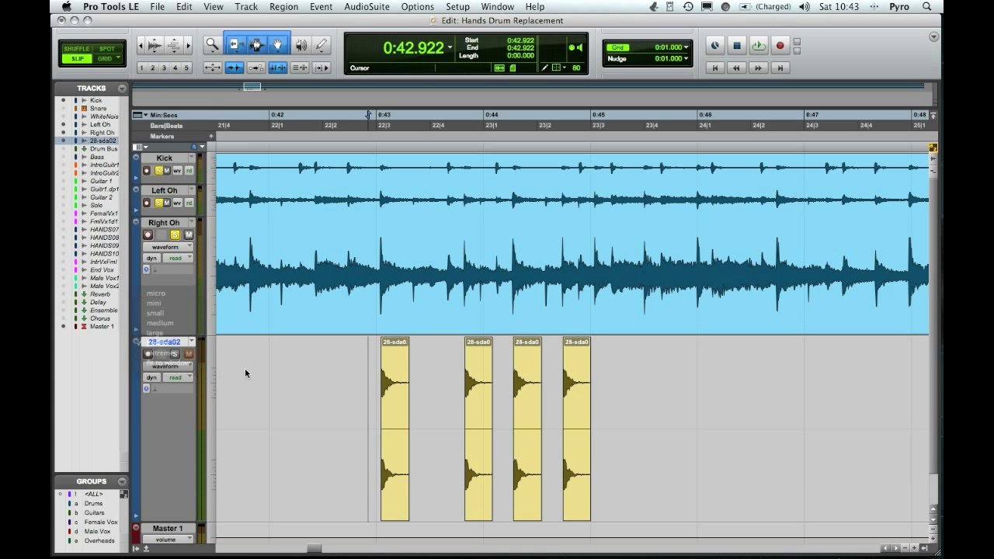
click(193, 346)
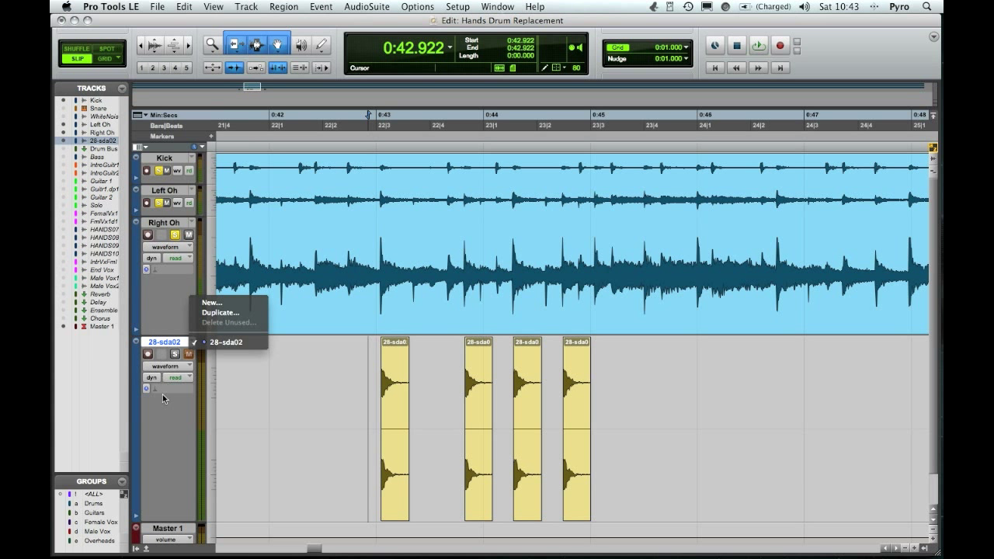
click(159, 343)
right_click(161, 342)
click(187, 347)
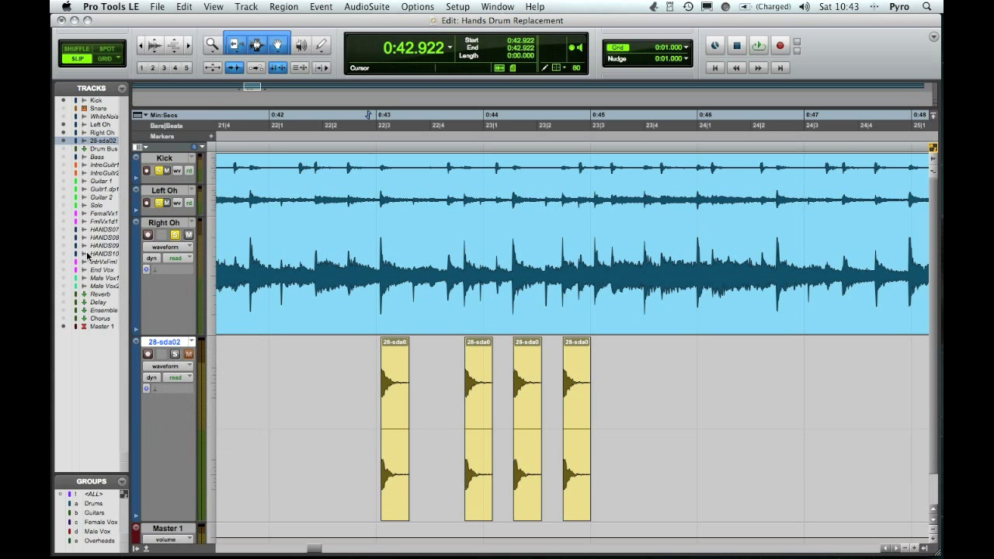
Show the Snare MIDI track in the Edit window from the Tracks list.
click(100, 110)
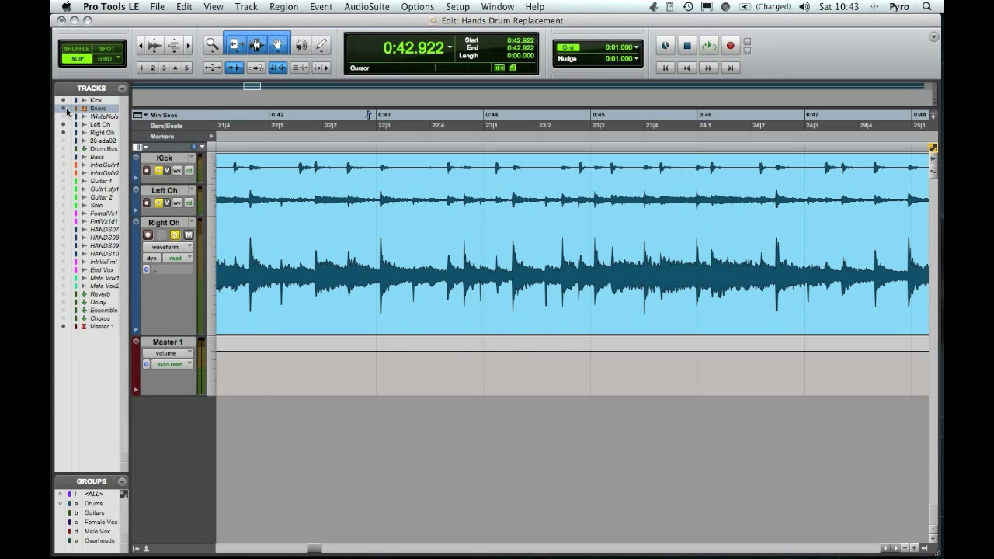
click(65, 109)
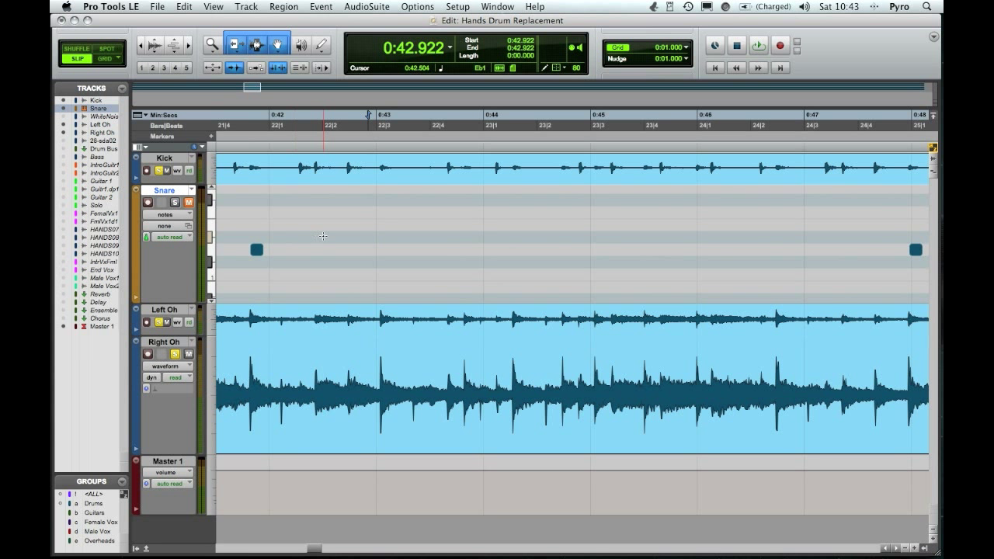
scroll(352, 215, left, 3)
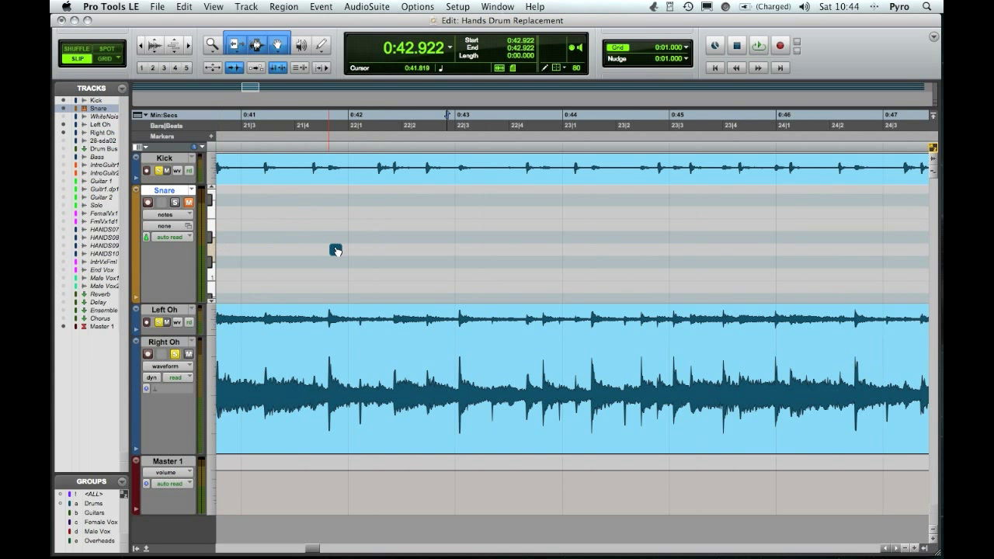
click(322, 45)
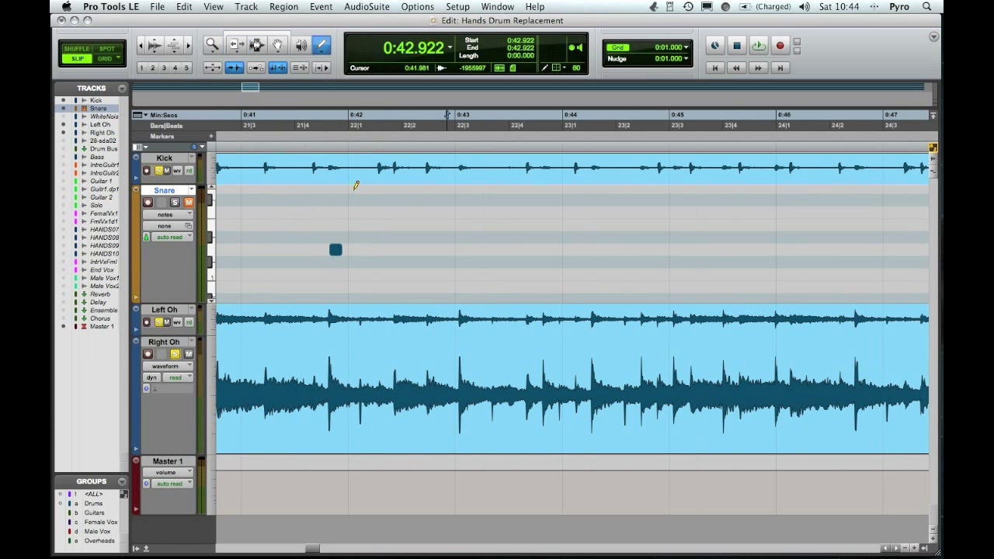
click(426, 249)
drag(528, 249, 430, 249)
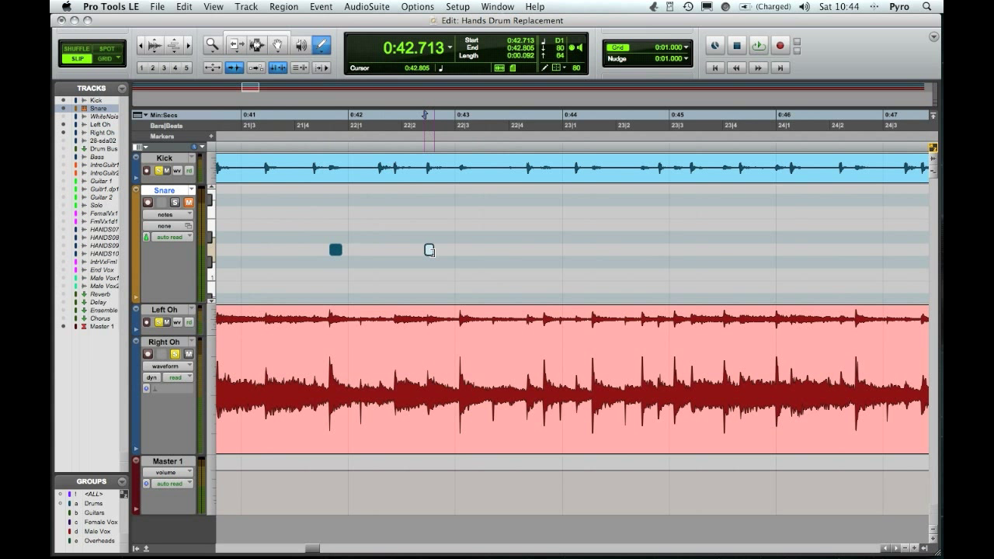
click(265, 35)
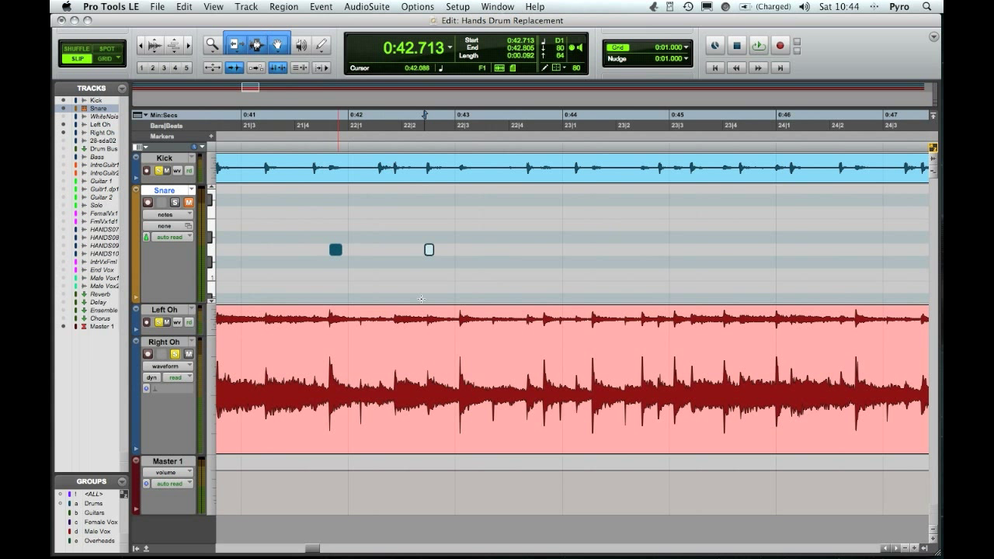
click(428, 250)
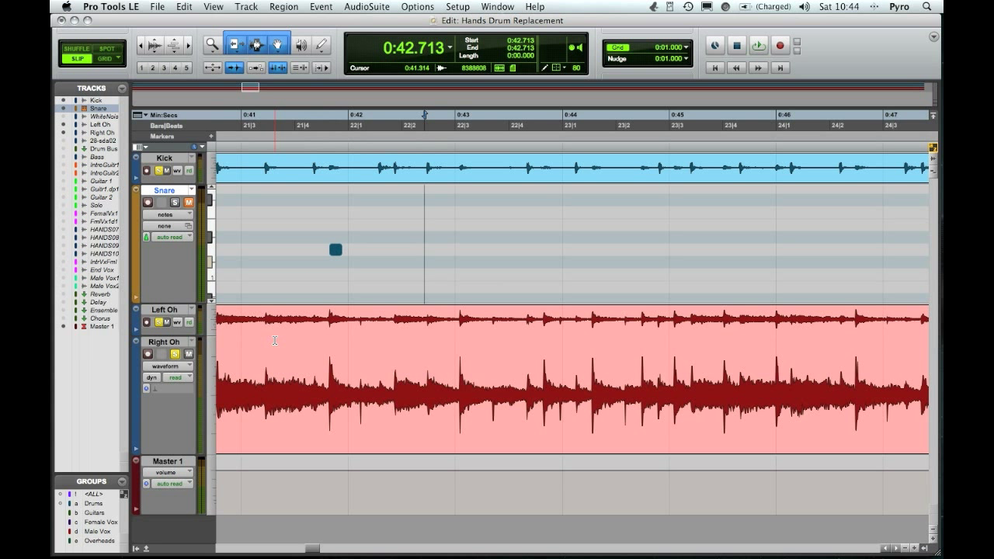
Step the edit point to the 0:43.043 overhead snare transient and paste a MIDI snare note there.
click(275, 388)
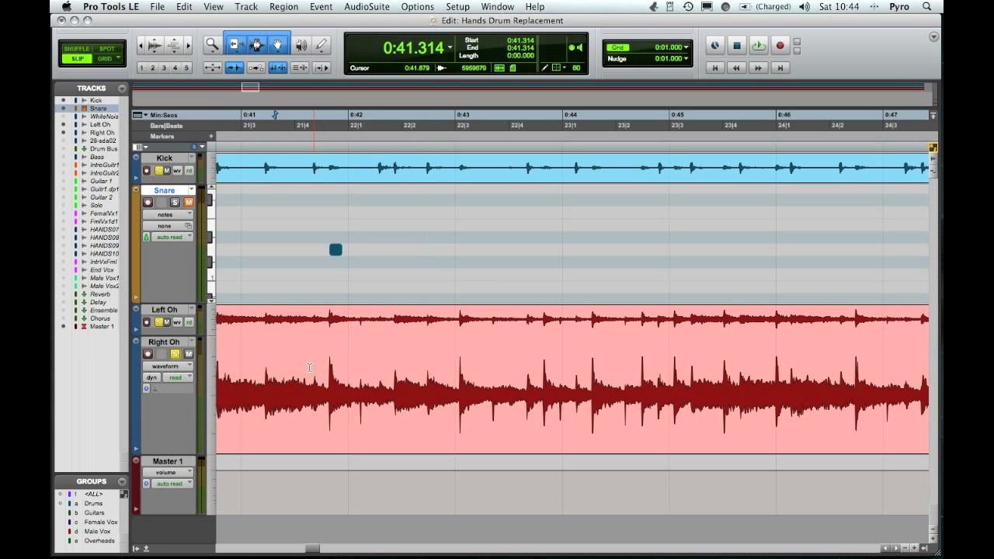
click(309, 367)
key(Tab)
key(Tab)
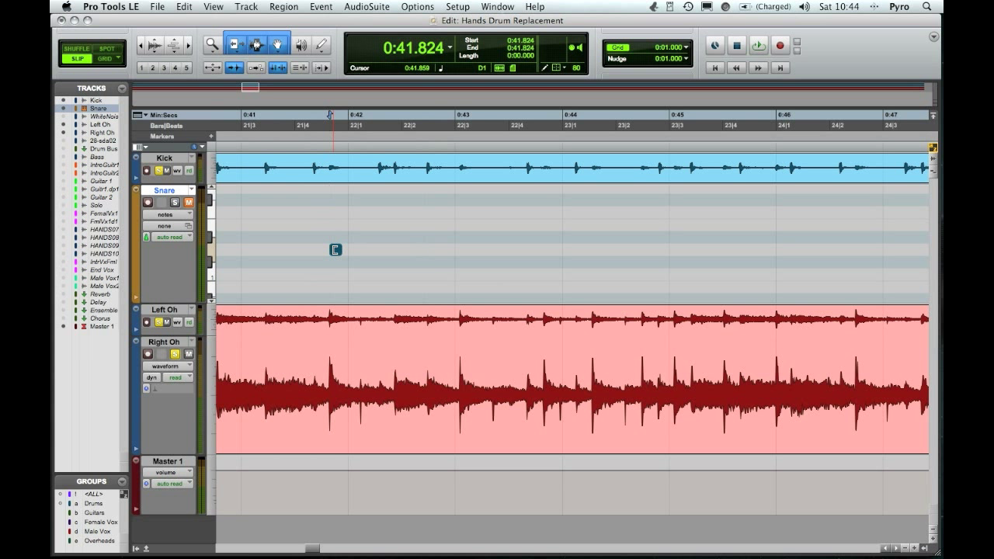
click(336, 251)
click(349, 378)
click(360, 378)
key(Tab)
key(Tab)
key(Tab)
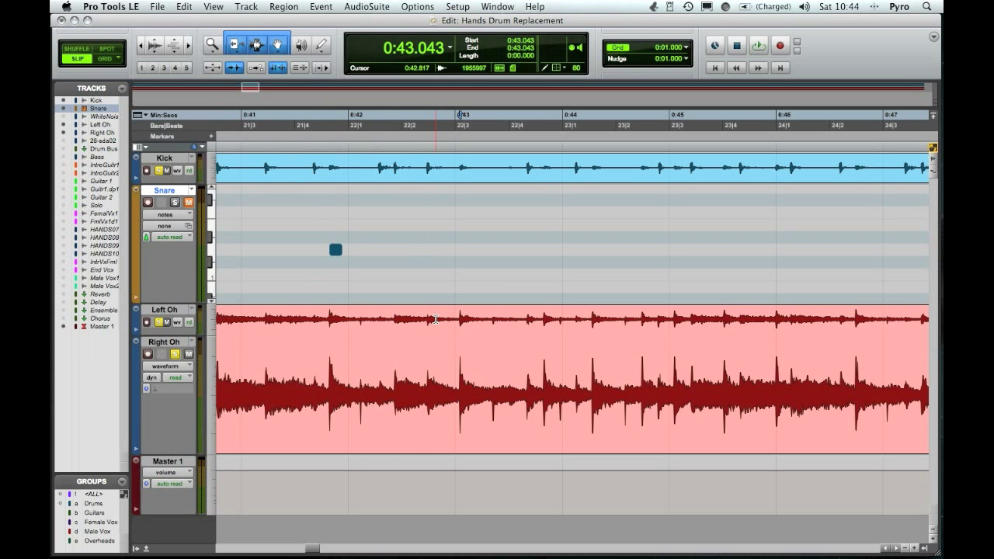
key(super+v)
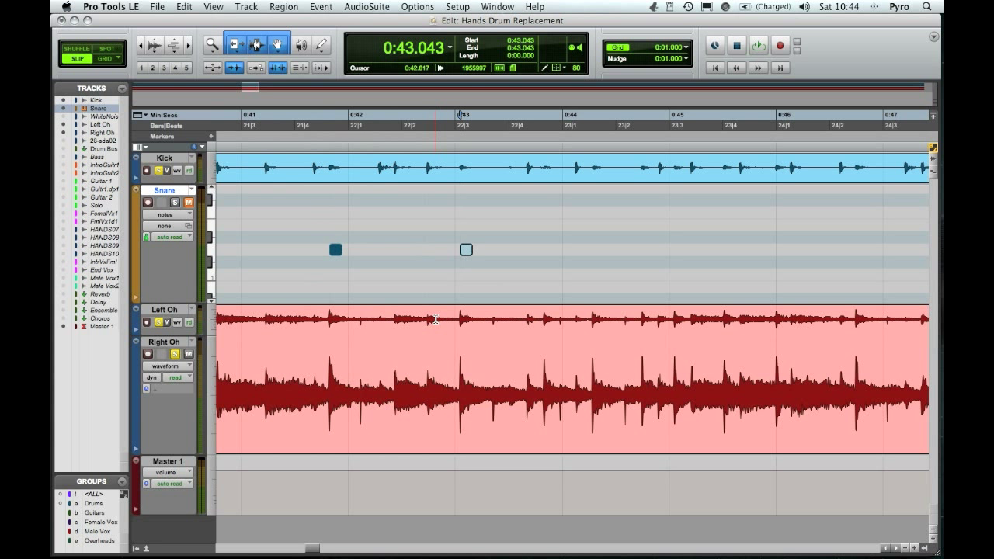